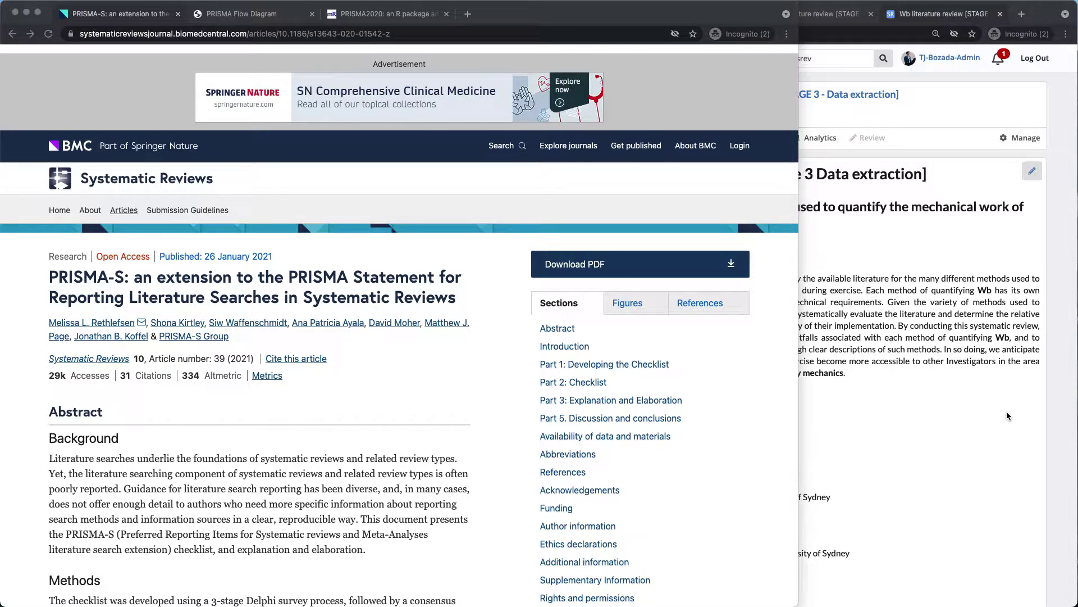
Leave the PRISMA-S article and switch to the PRISMA Flow Diagram tool's home page
click(733, 413)
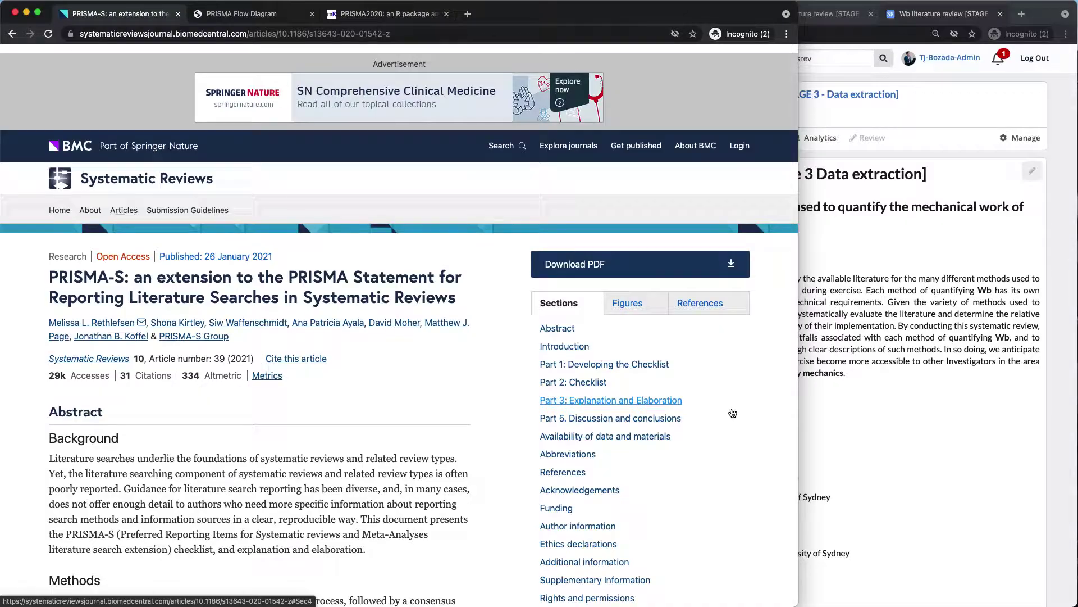
key(ctrl+Tab)
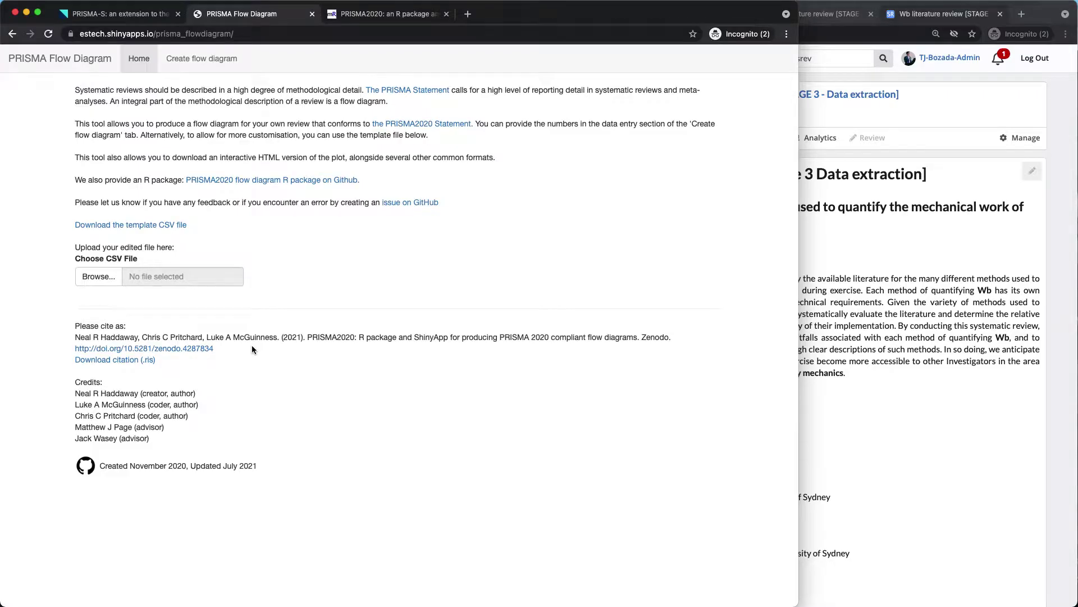
key(ctrl+Tab)
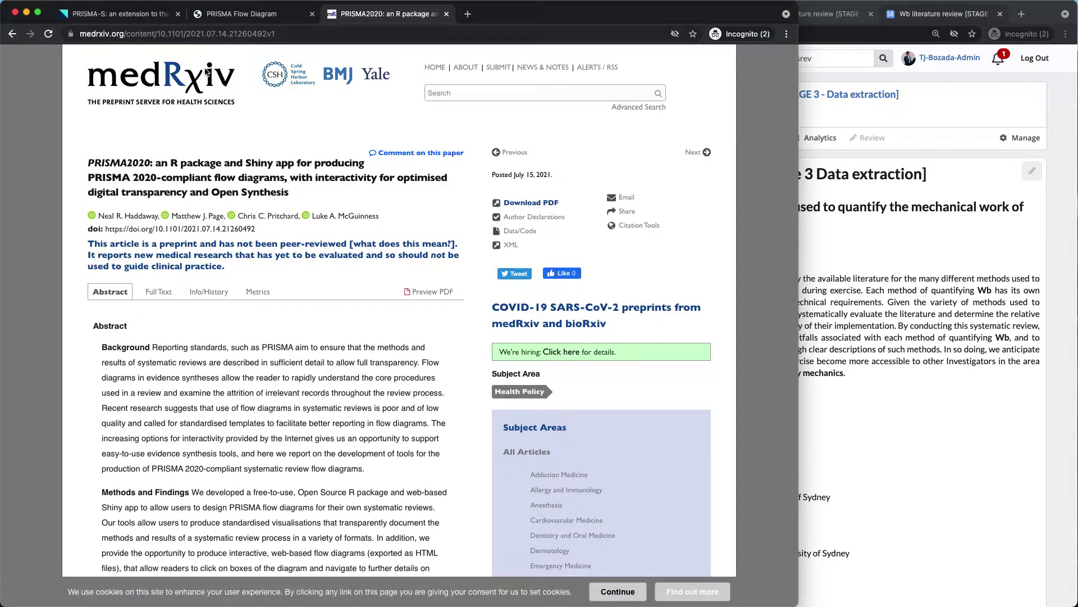
key(ctrl+shift+Tab)
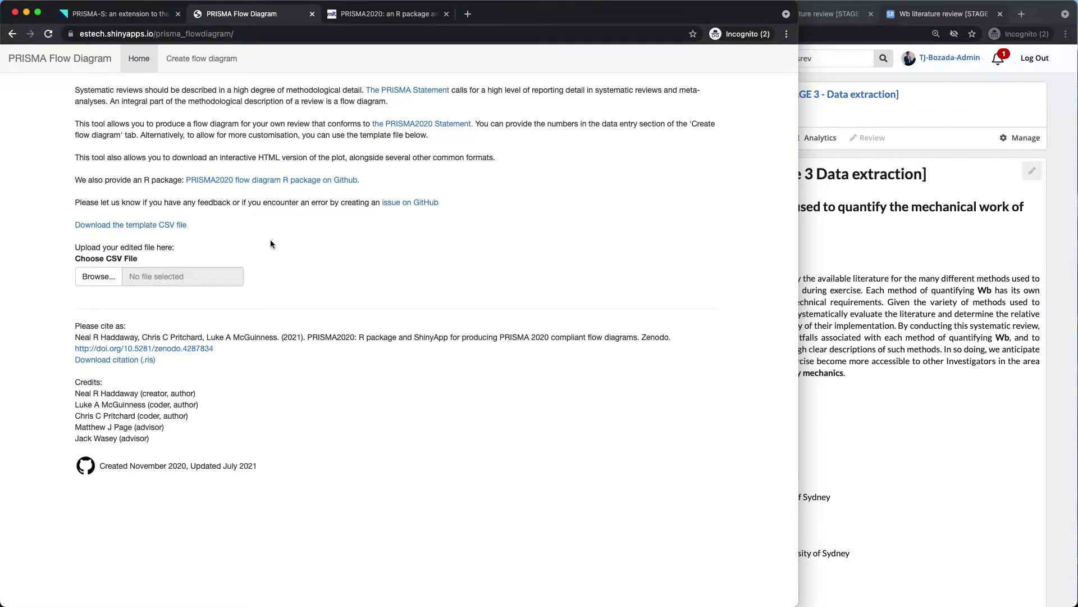
key(ctrl+shift+Tab)
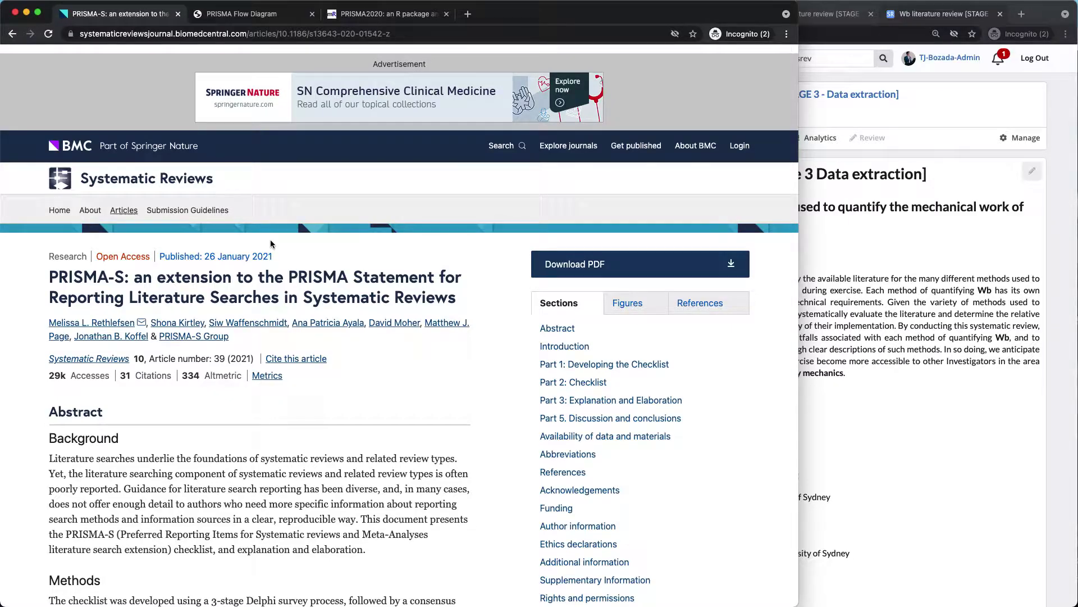
key(ctrl+Tab)
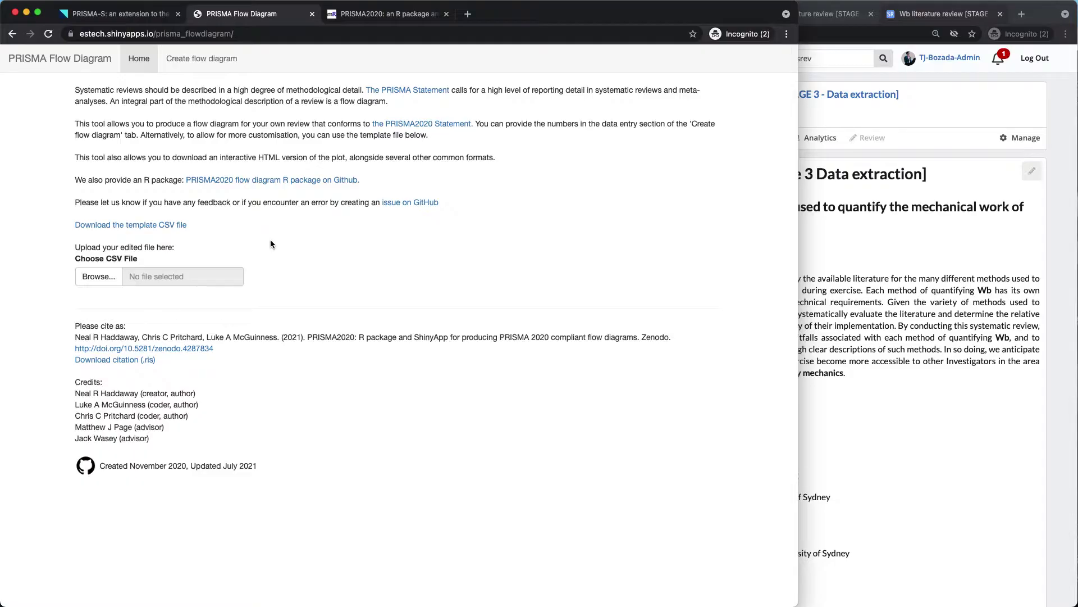
Open the Create flow diagram builder showing the zero-count template
click(189, 63)
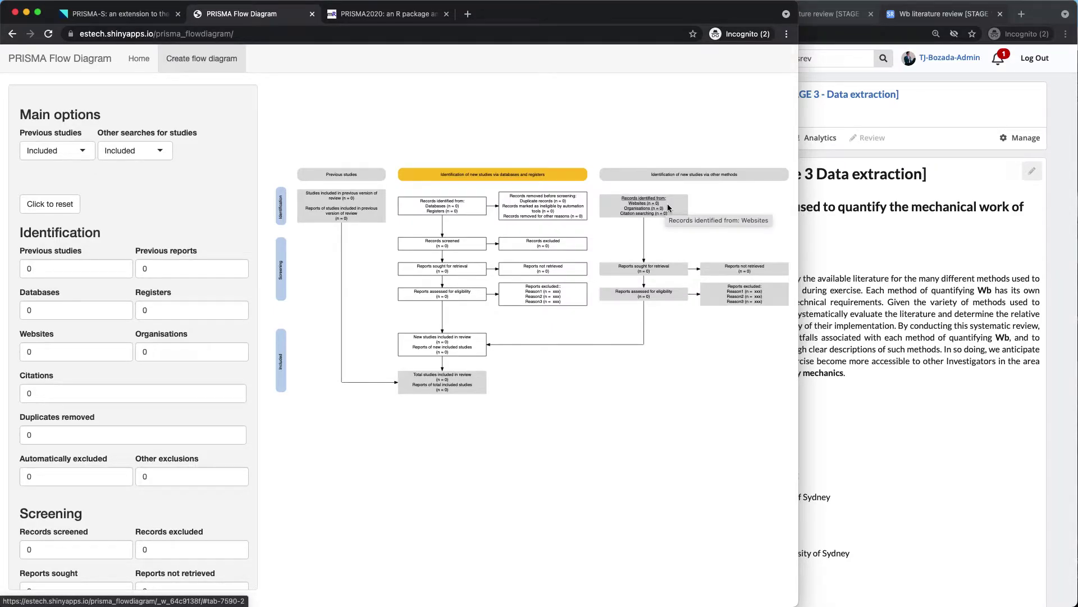
Set both 'Other searches for studies' and 'Previous studies' to Not included
click(125, 150)
click(117, 185)
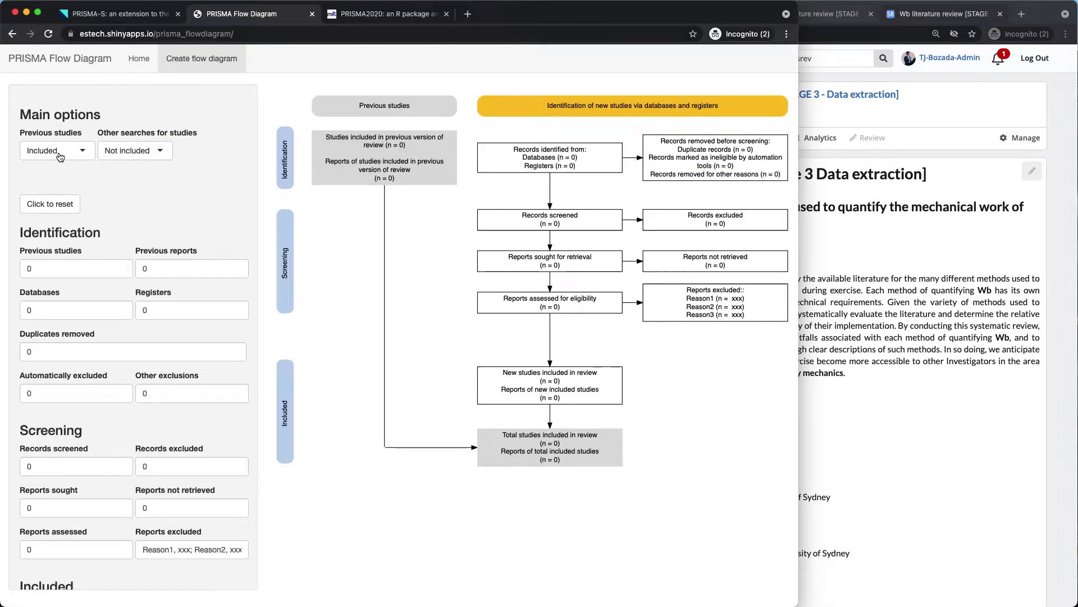
click(60, 152)
click(53, 175)
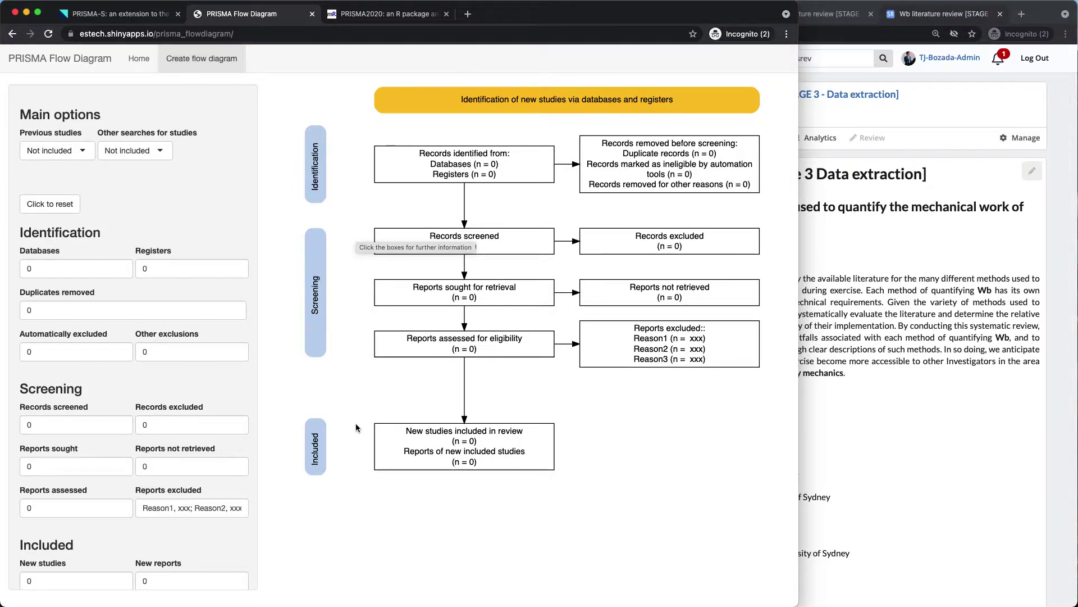
Review Sysrev's Stage 1 and Stage 2 overviews, ending on Stage 1 (272 included, 2683 excluded)
click(879, 244)
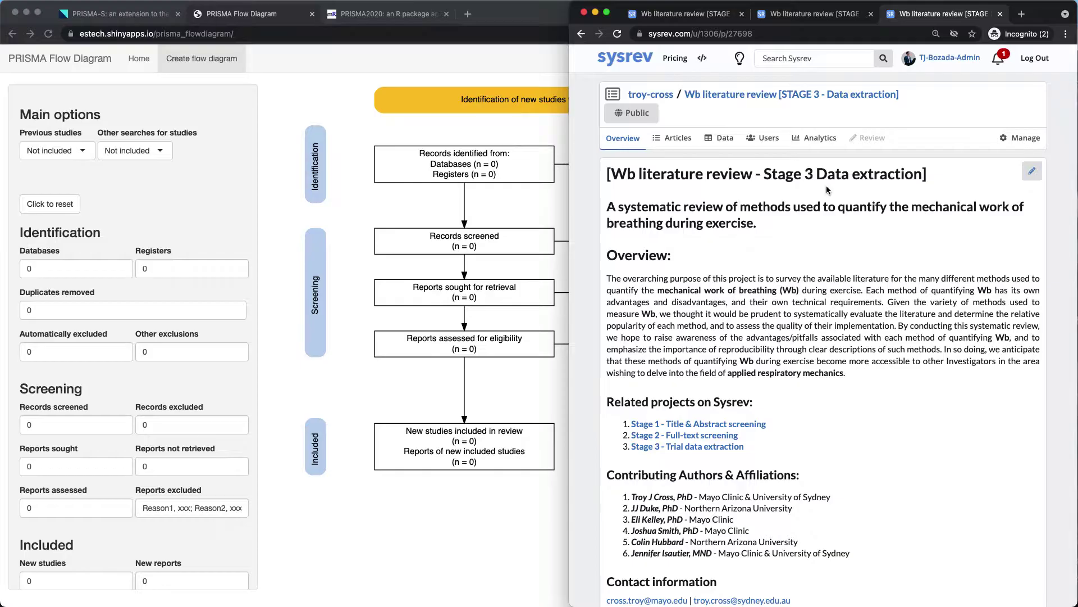
key(ctrl+Tab)
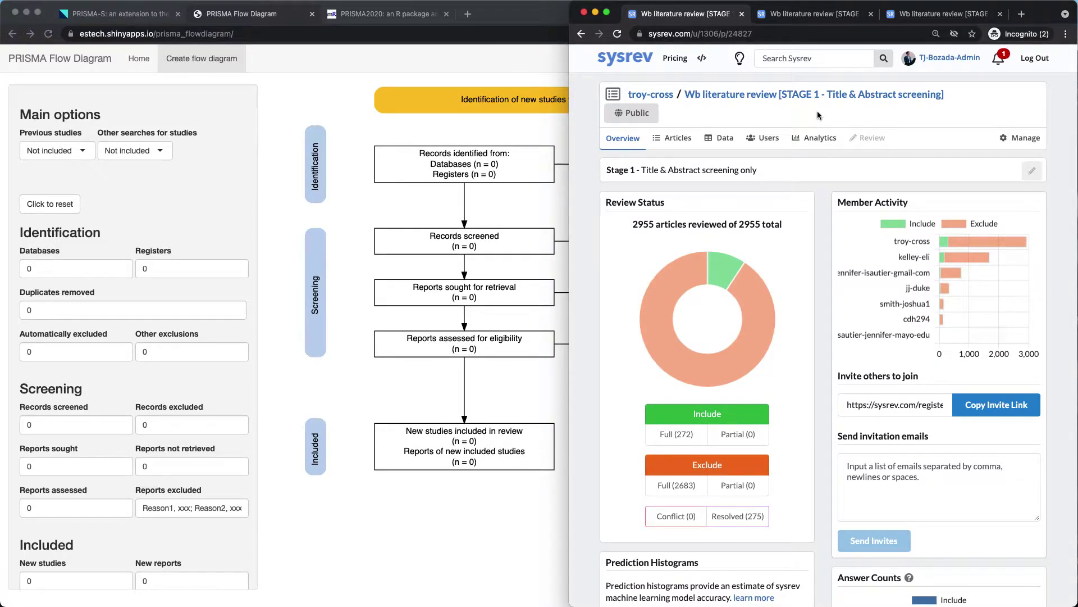
key(ctrl+Tab)
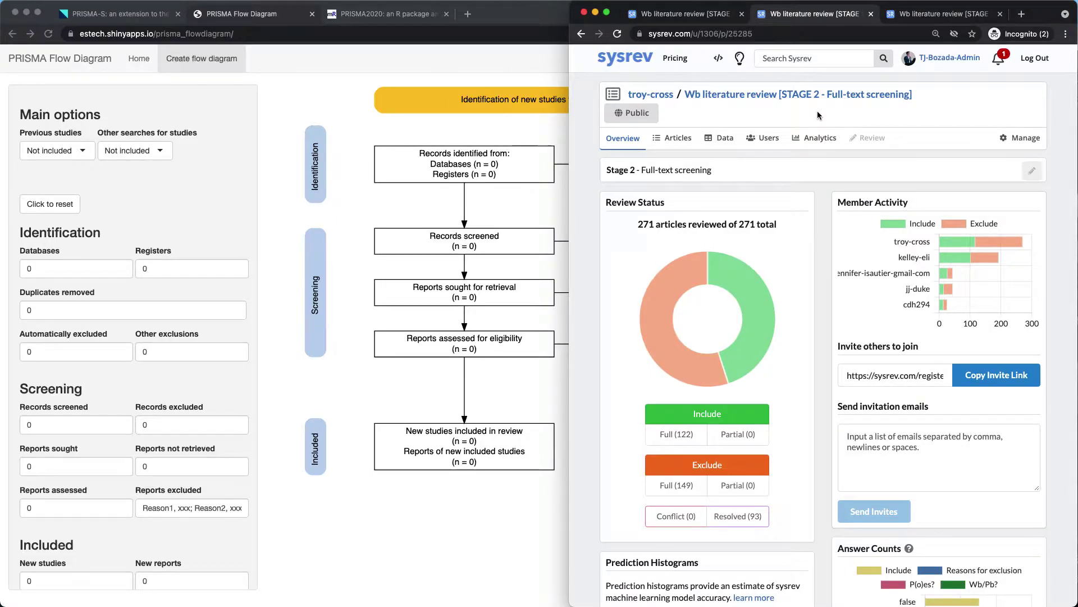
key(ctrl+shift+Tab)
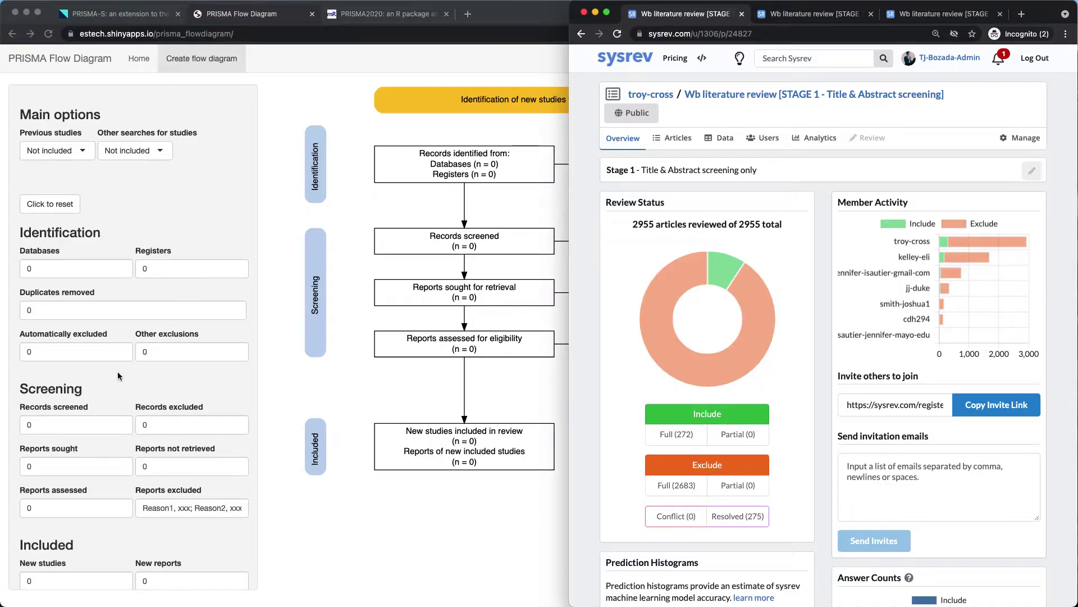
Enter 2955 as the Records screened count
click(62, 418)
click(40, 426)
key(BackSpace)
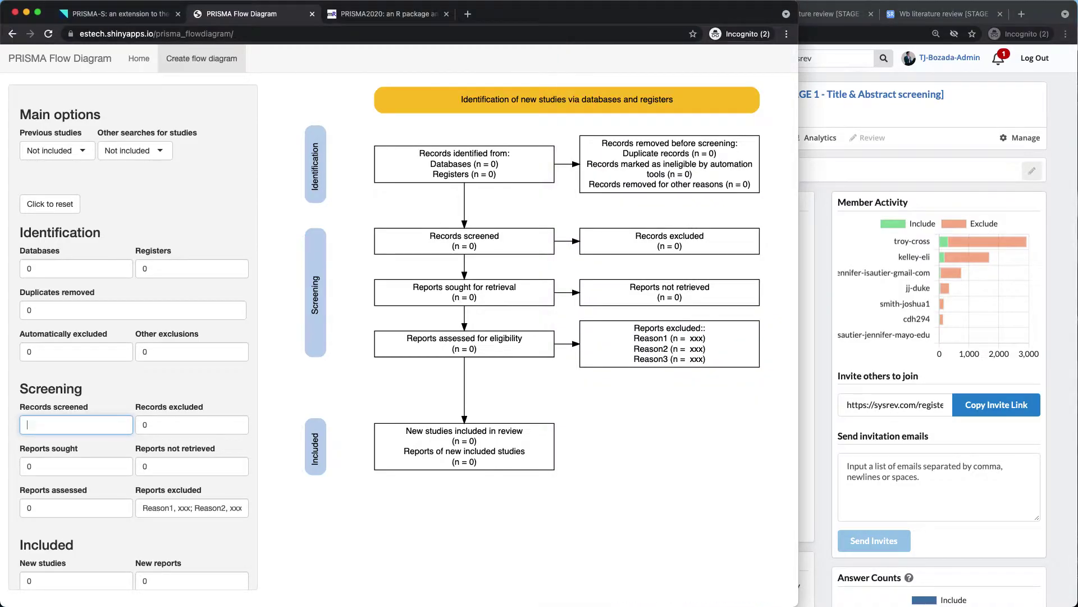
text(2955)
Set identification counts: 2000 databases, 1000 registers and 43 duplicates removed
click(42, 268)
key(BackSpace)
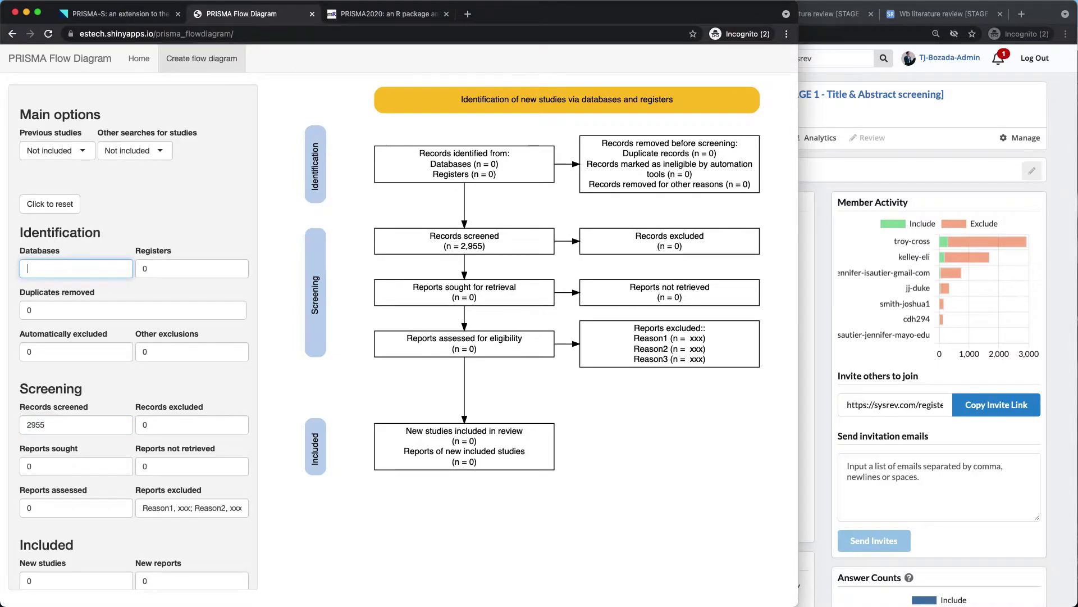
text(2000)
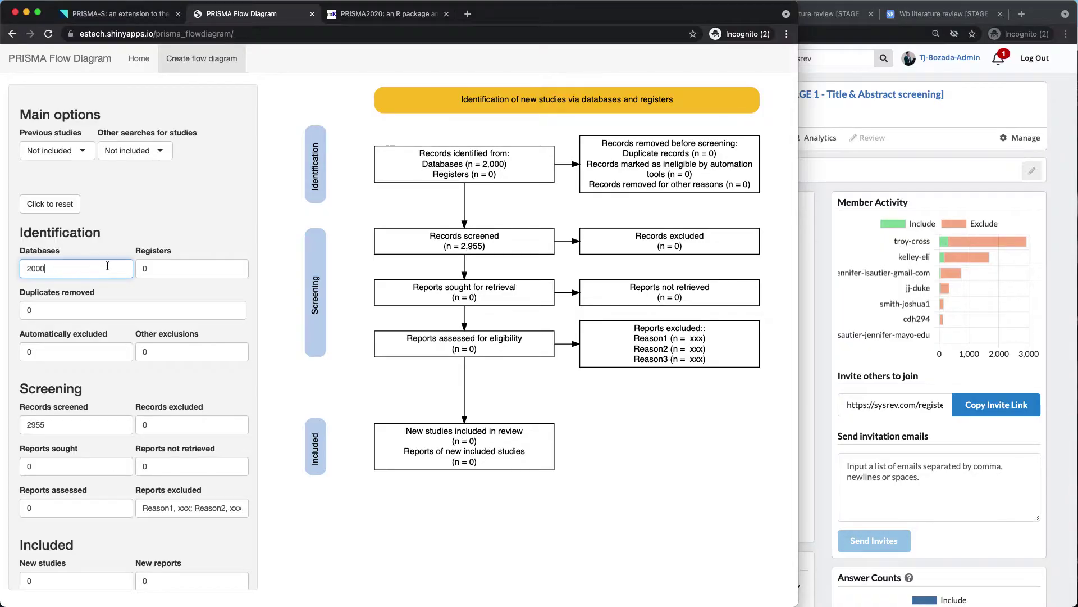
click(157, 268)
key(BackSpace)
text(100)
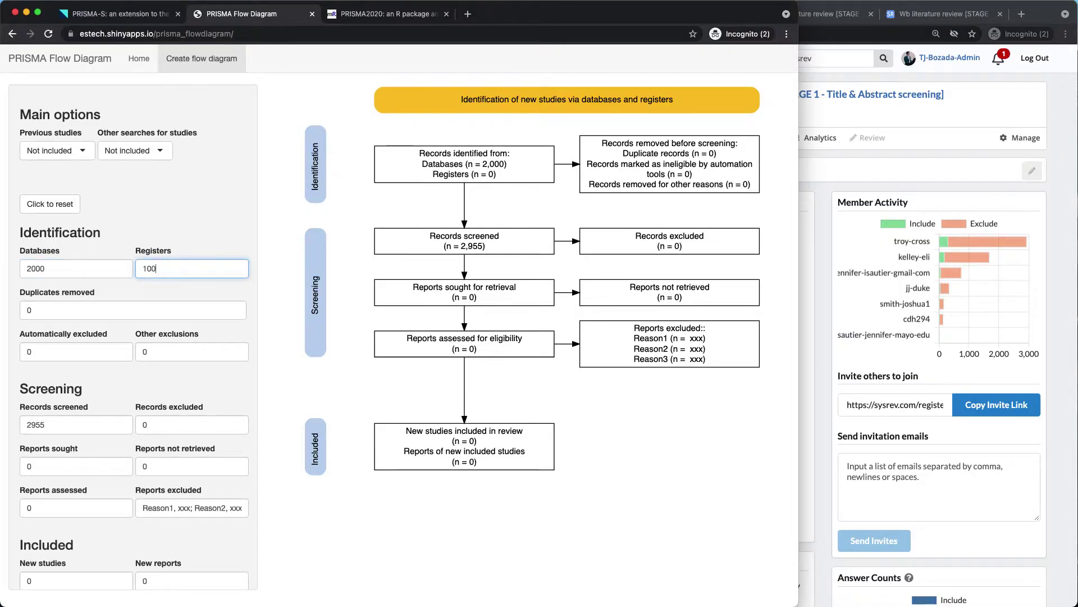
text(0)
click(76, 309)
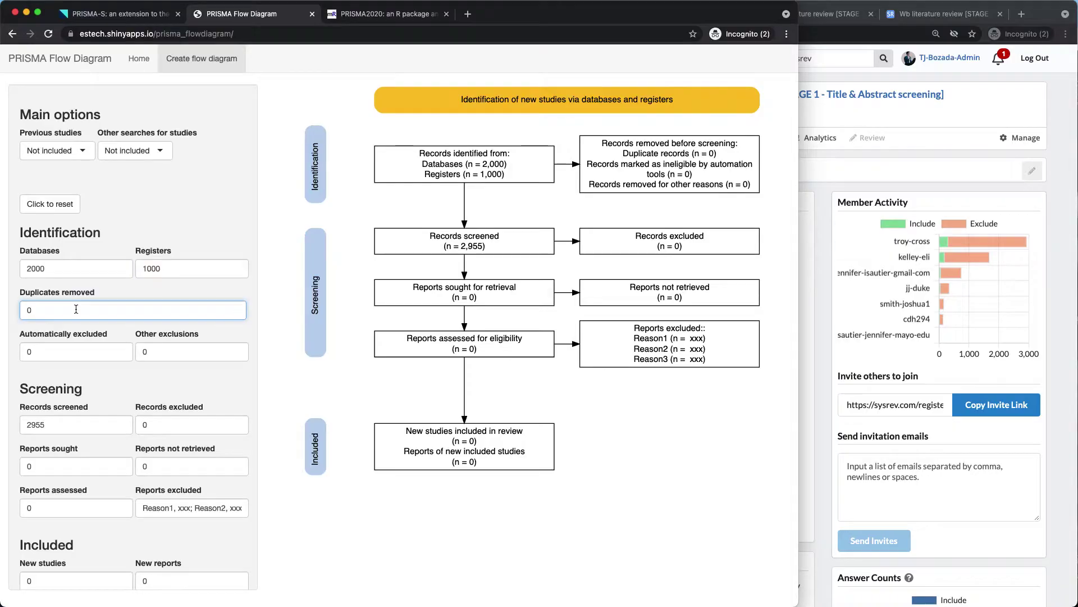
key(BackSpace)
text(43)
Set Automatically excluded and Other exclusions to 1 each, then return to Sysrev
click(55, 351)
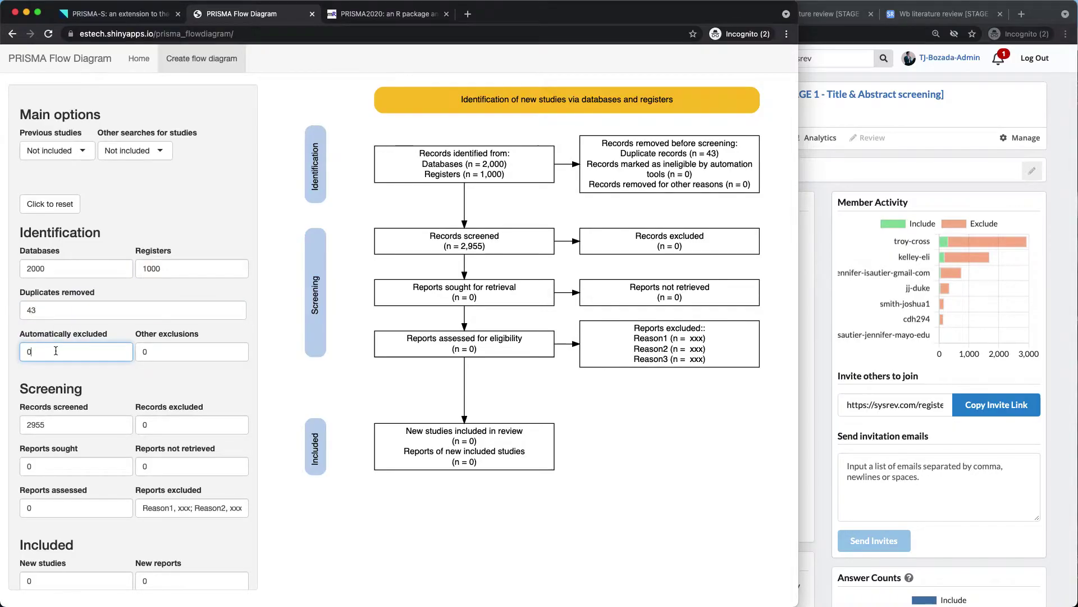
key(BackSpace)
text(1)
click(155, 353)
key(BackSpace)
text(1)
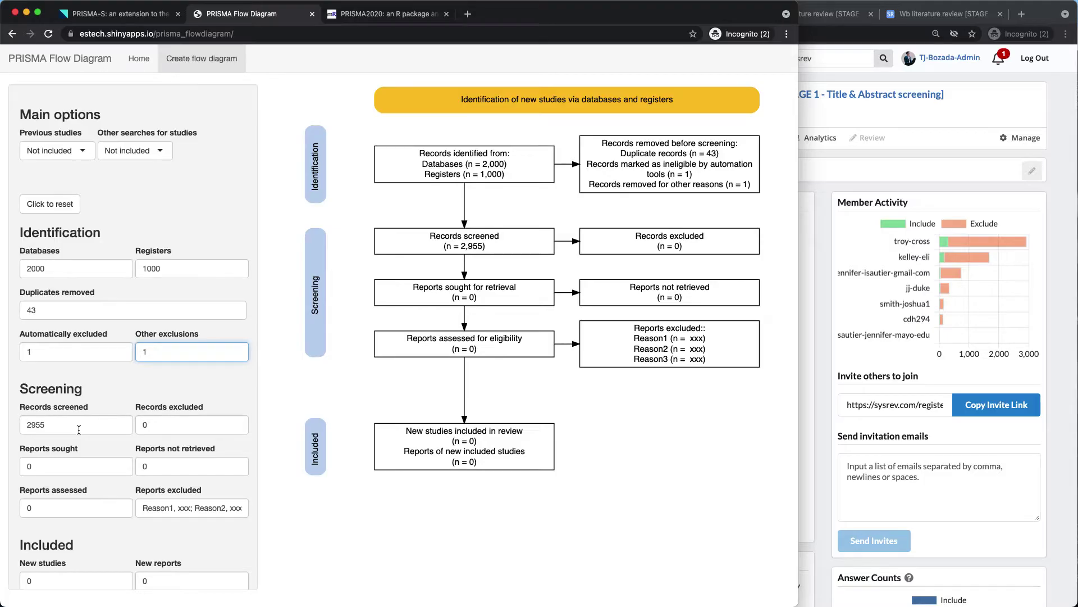
click(803, 291)
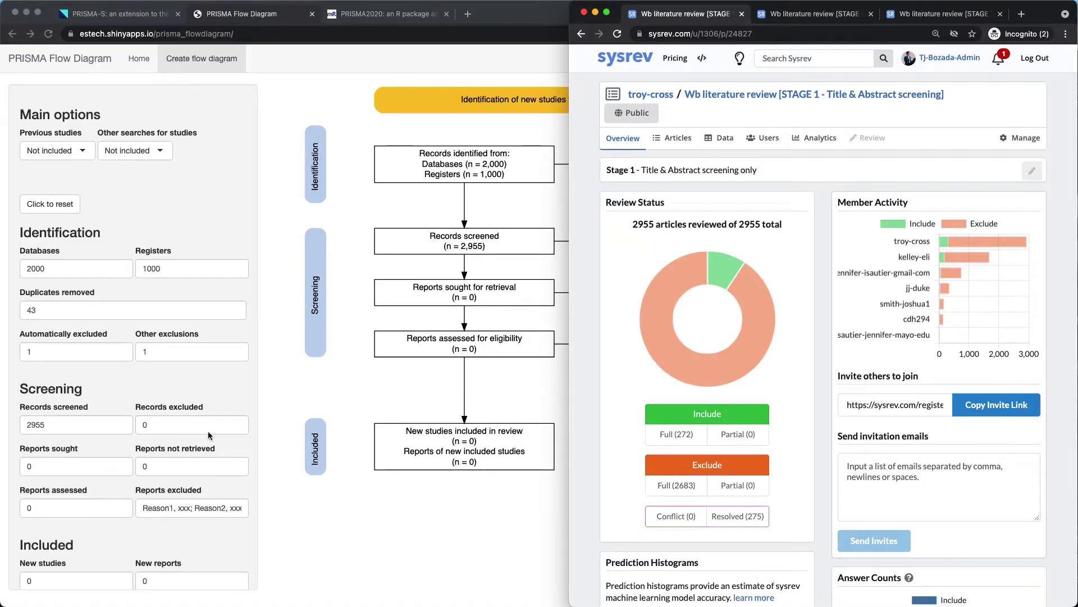
Enter 2683 records excluded and 272 reports sought, matching Sysrev's Stage 1 counts
click(191, 425)
click(191, 425)
key(BackSpace)
text(2683)
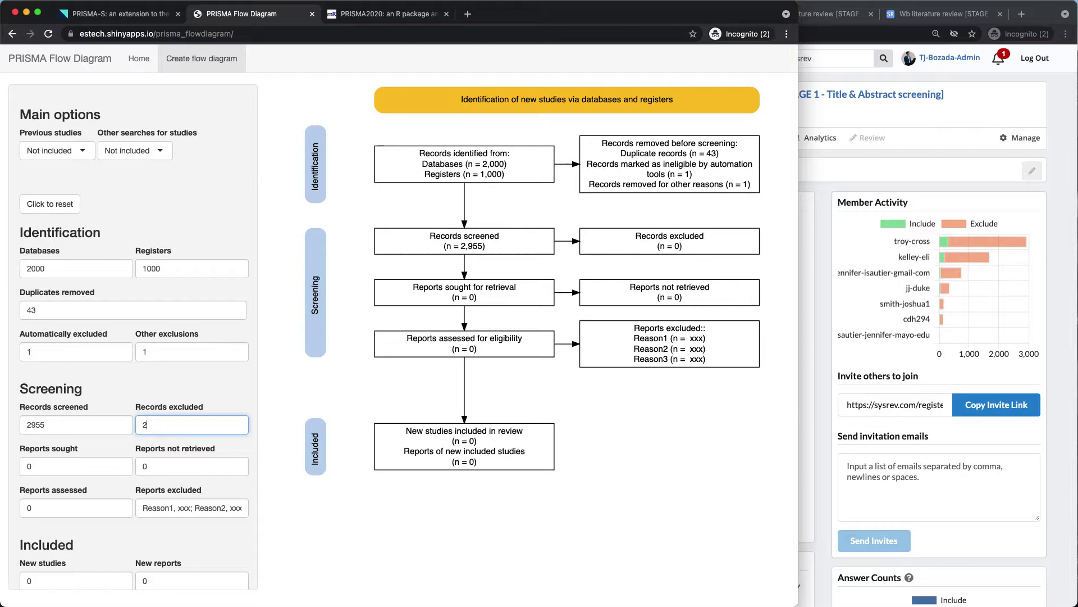
click(54, 470)
key(BackSpace)
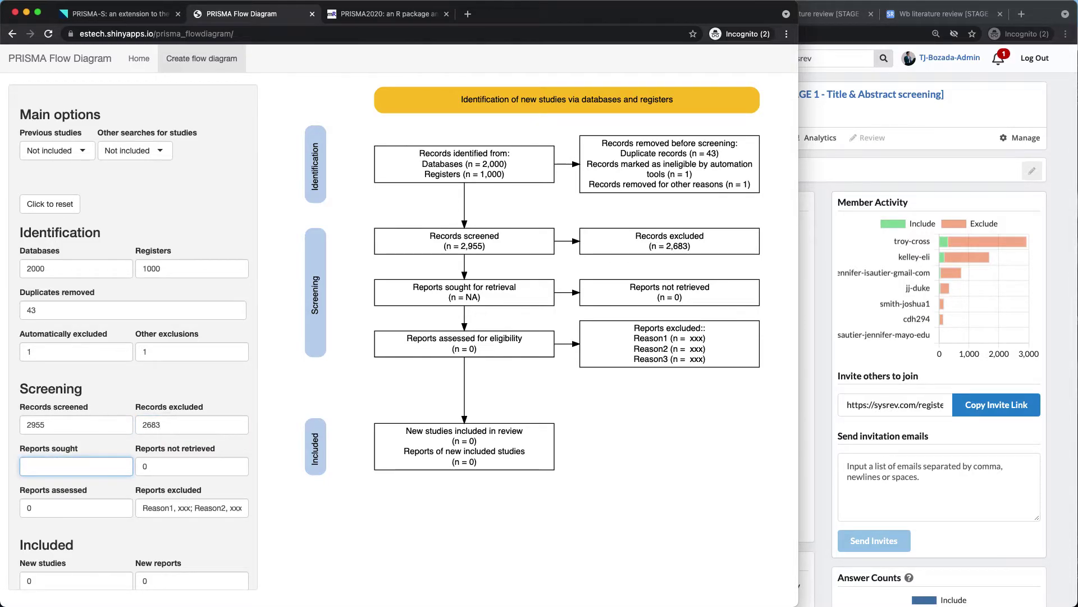
text(272)
click(847, 421)
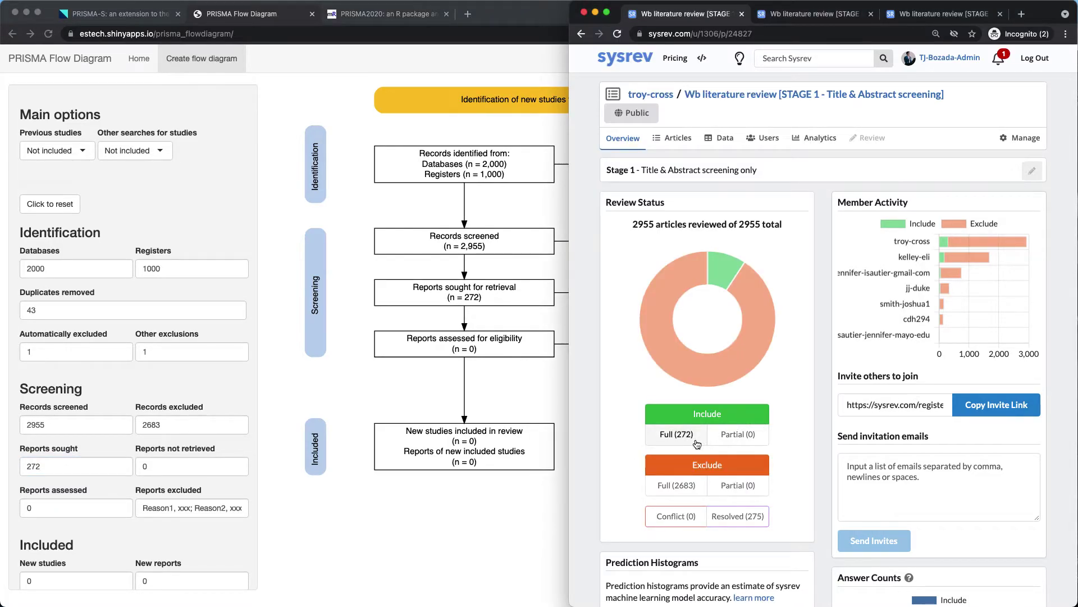
Using Sysrev's Stage 2 counts, set Reports assessed to 271 and Reports not retrieved to 1
key(ctrl+Tab)
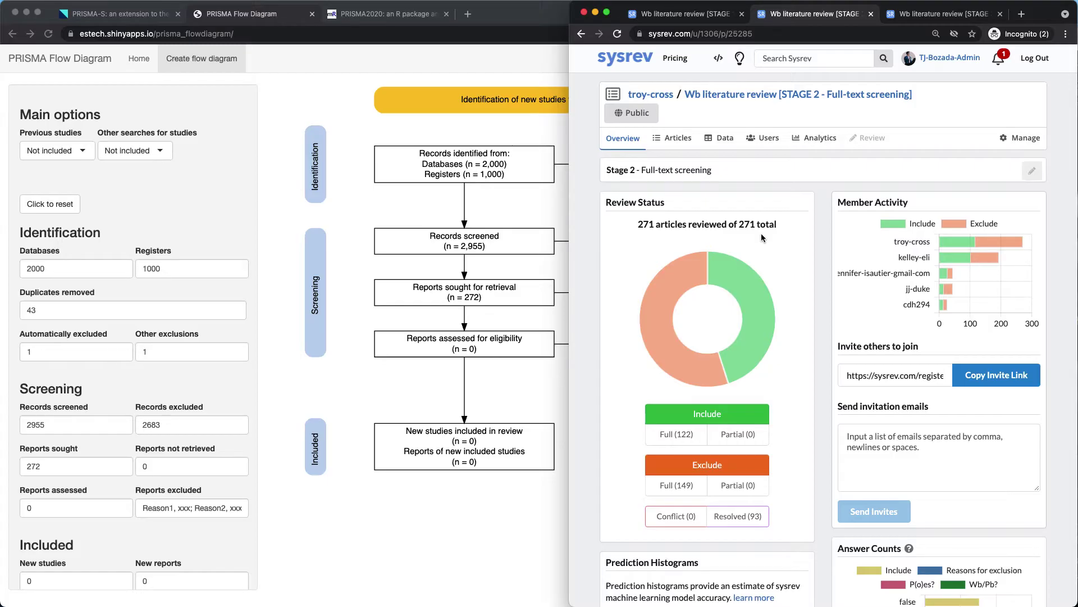
click(48, 509)
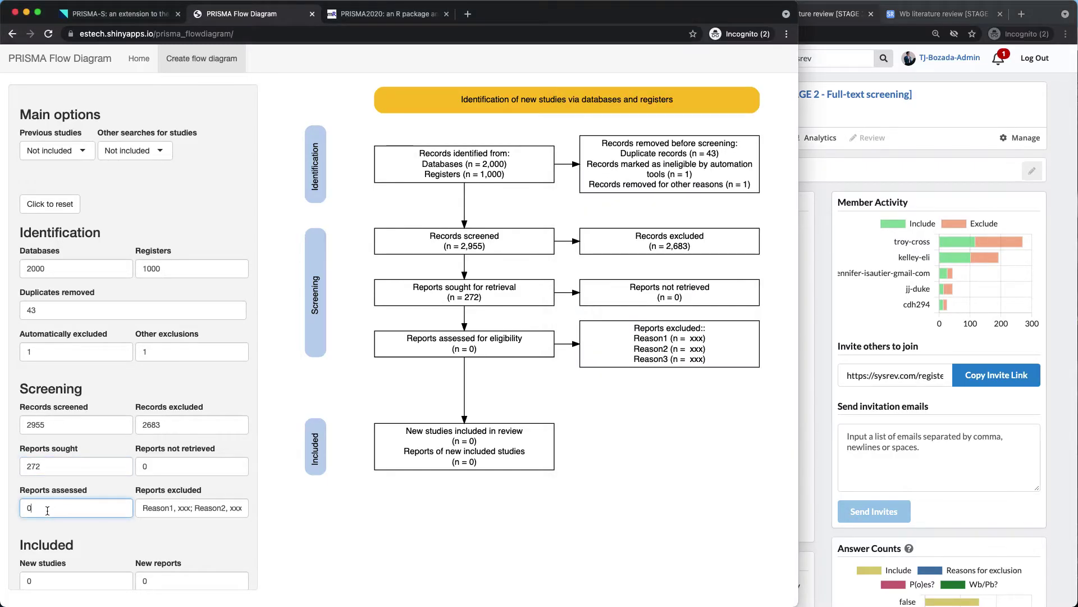
key(BackSpace)
text(271)
click(172, 468)
key(BackSpace)
text(1)
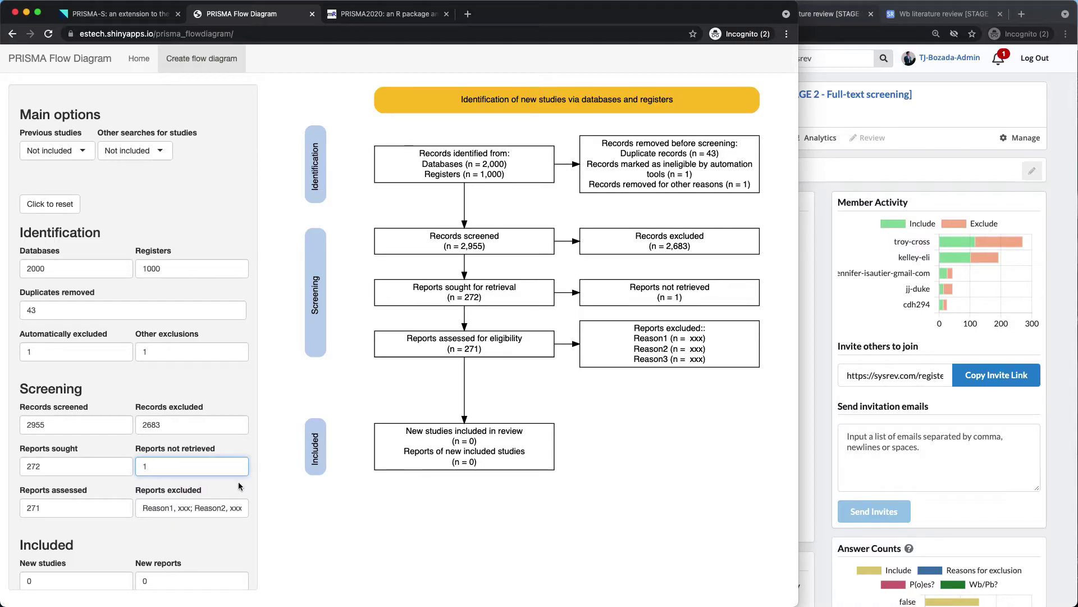
Replace the Reports excluded placeholders with Reason1 50, Reason2 50 and Reason3 49
scroll(939, 348, down, 5)
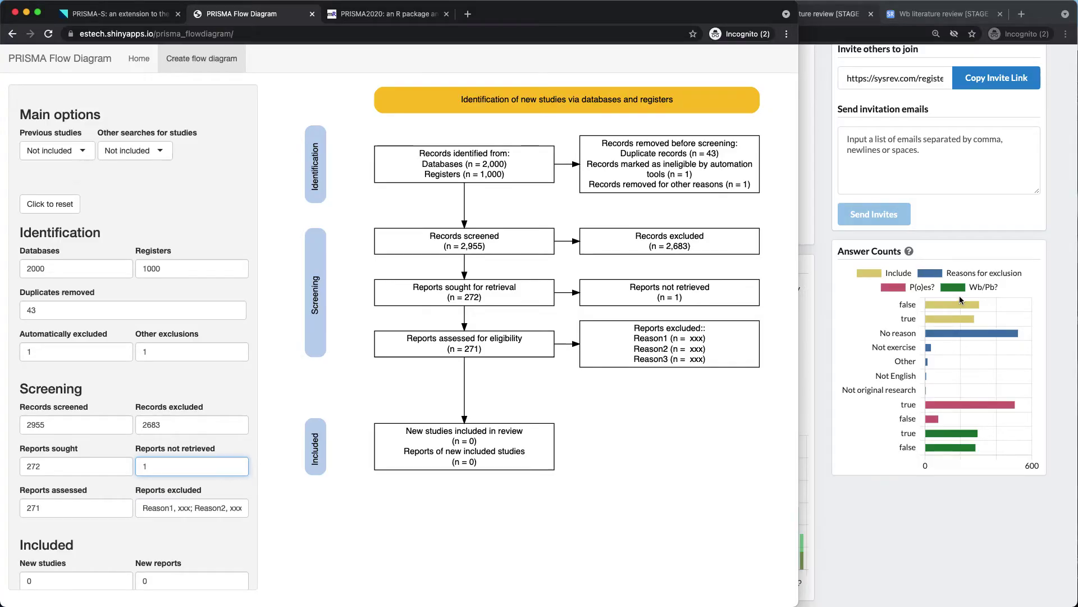
scroll(959, 295, up, 1)
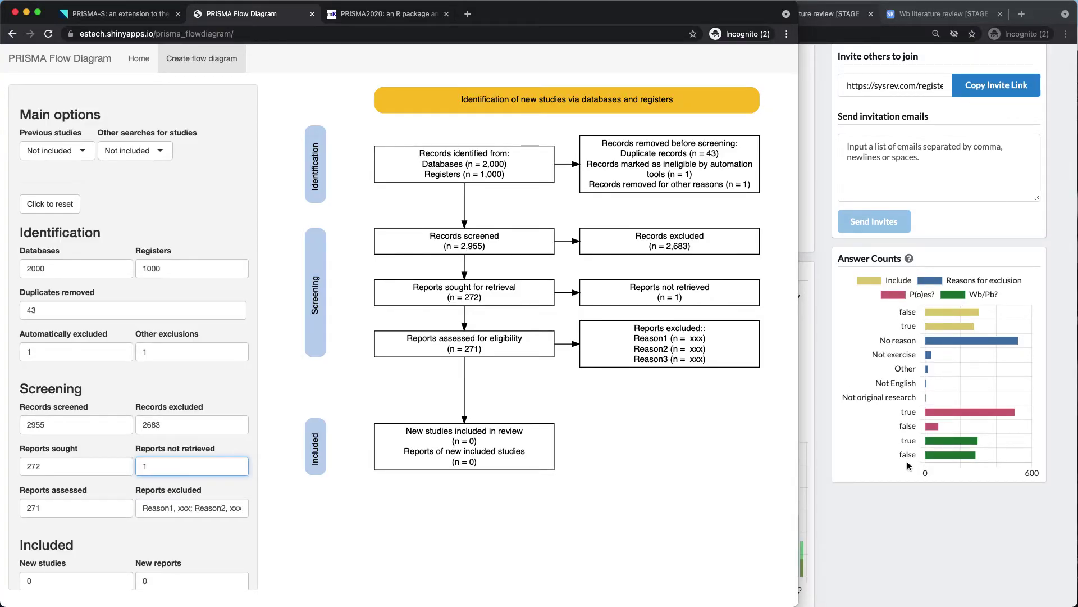
click(170, 508)
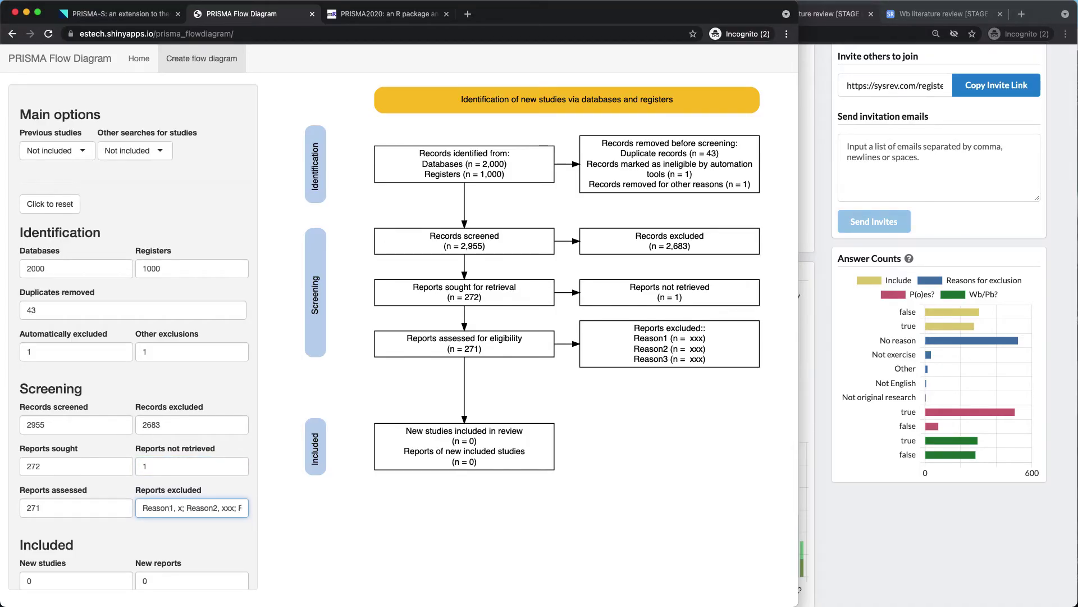
key(BackSpace)
text(50)
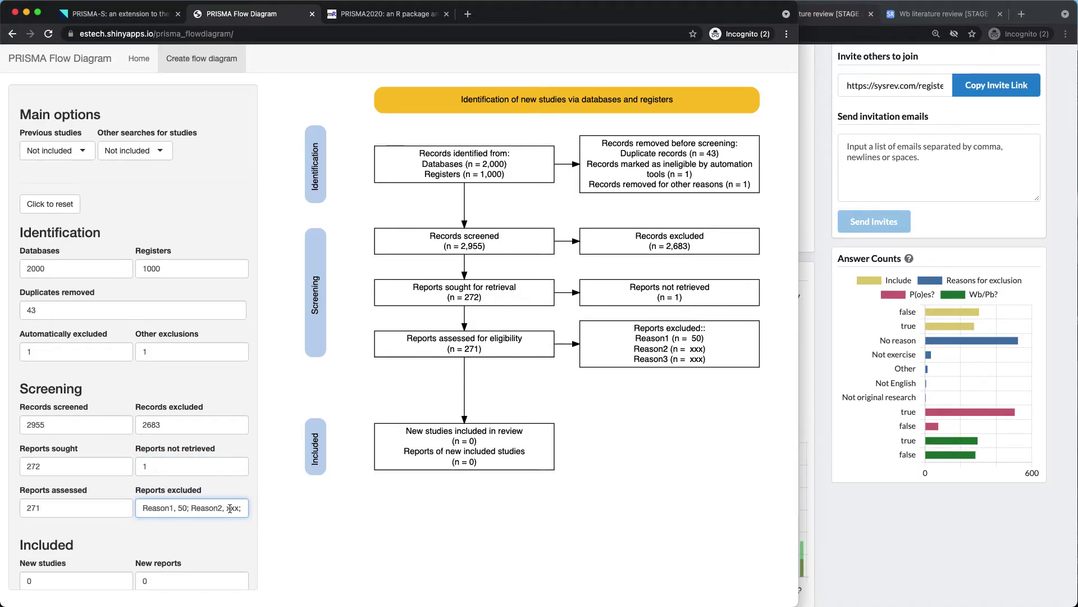
key(BackSpace)
key(BackSpace)
key(BackSpace)
text(50)
key(End)
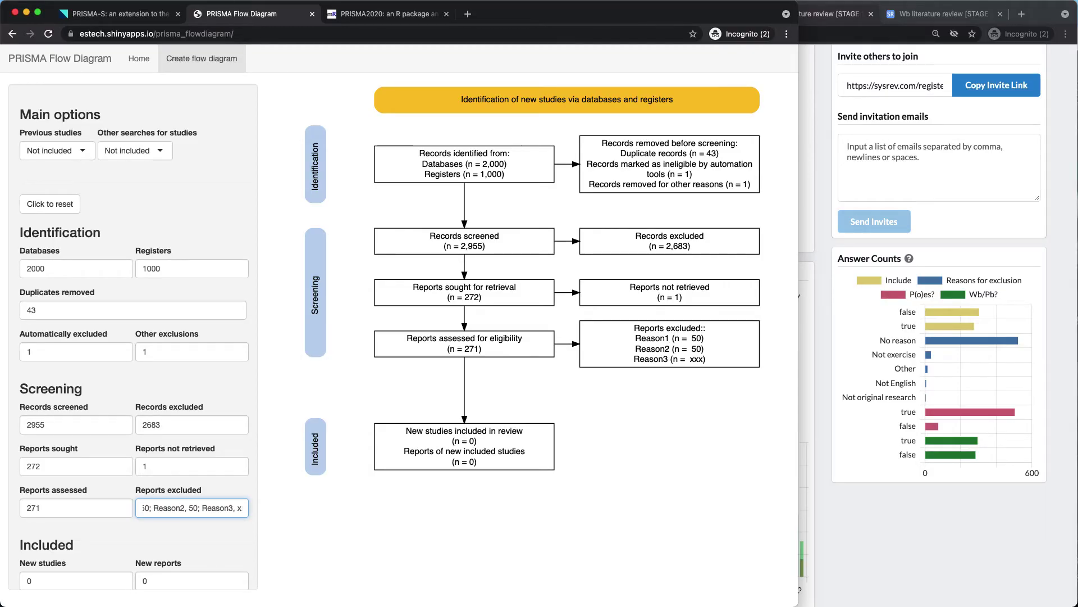
key(BackSpace)
key(BackSpace)
key(BackSpace)
text(49)
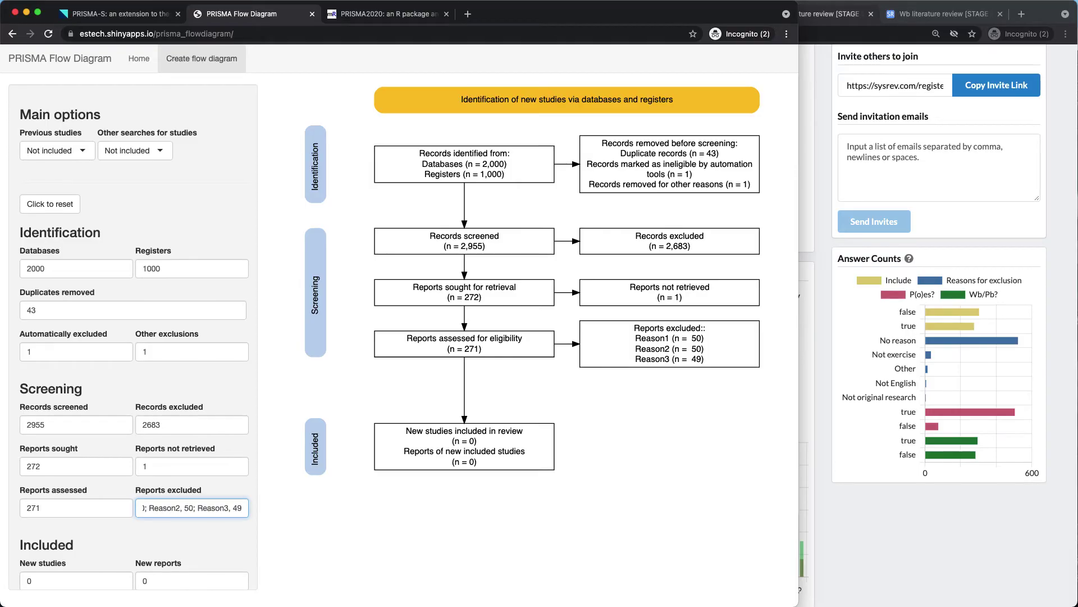
scroll(88, 489, down, 3)
Enter 122 new studies included, then view Sysrev's Stage 3 data-extraction Review Status
double_click(70, 498)
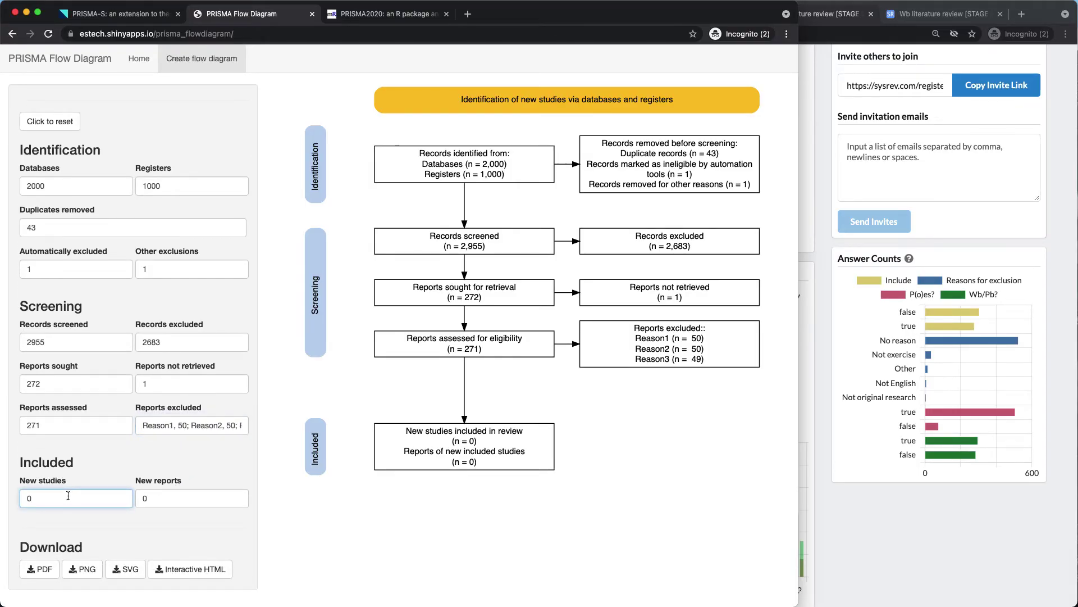
text(122)
click(950, 541)
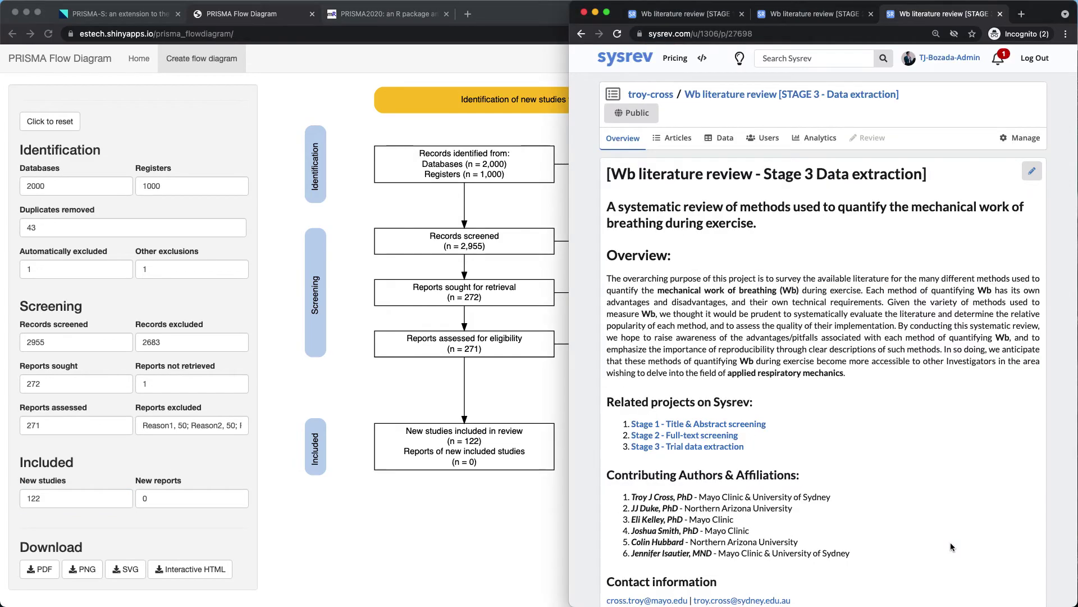
key(ctrl+Tab)
click(494, 523)
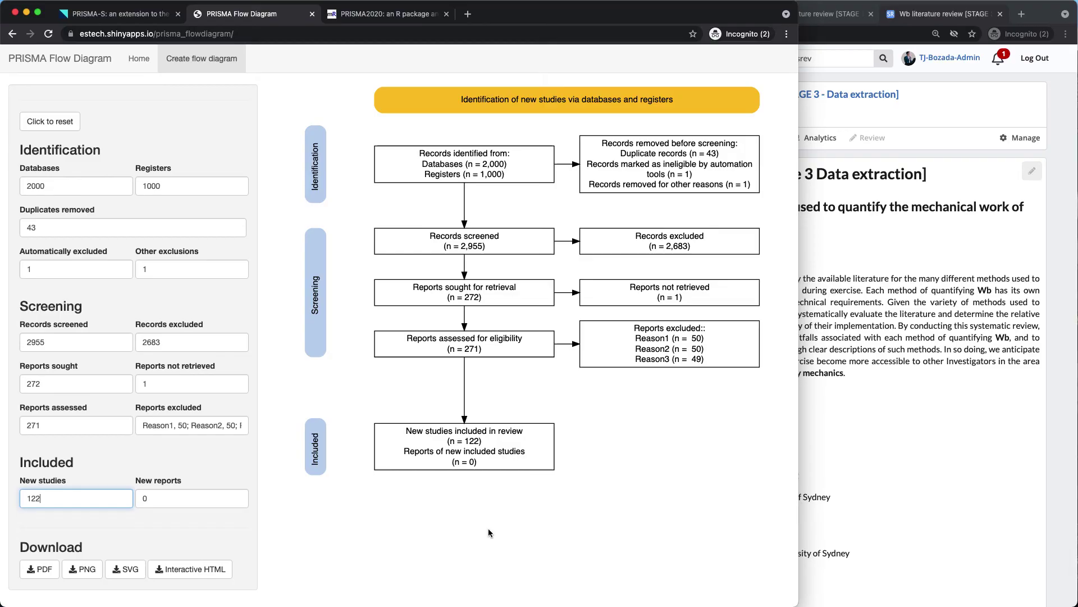
click(854, 447)
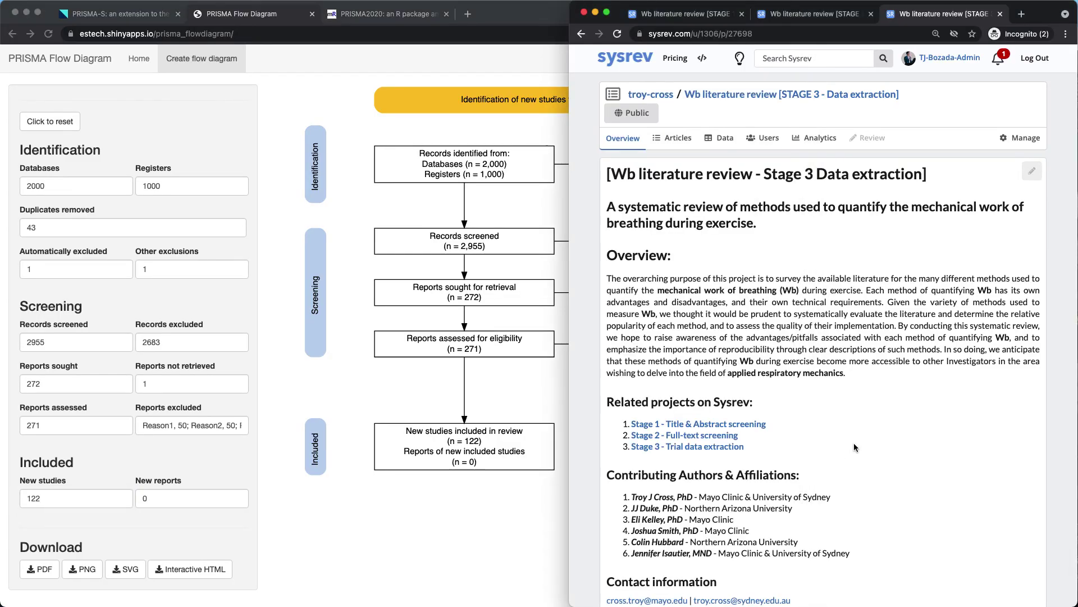
scroll(854, 445, down, 6)
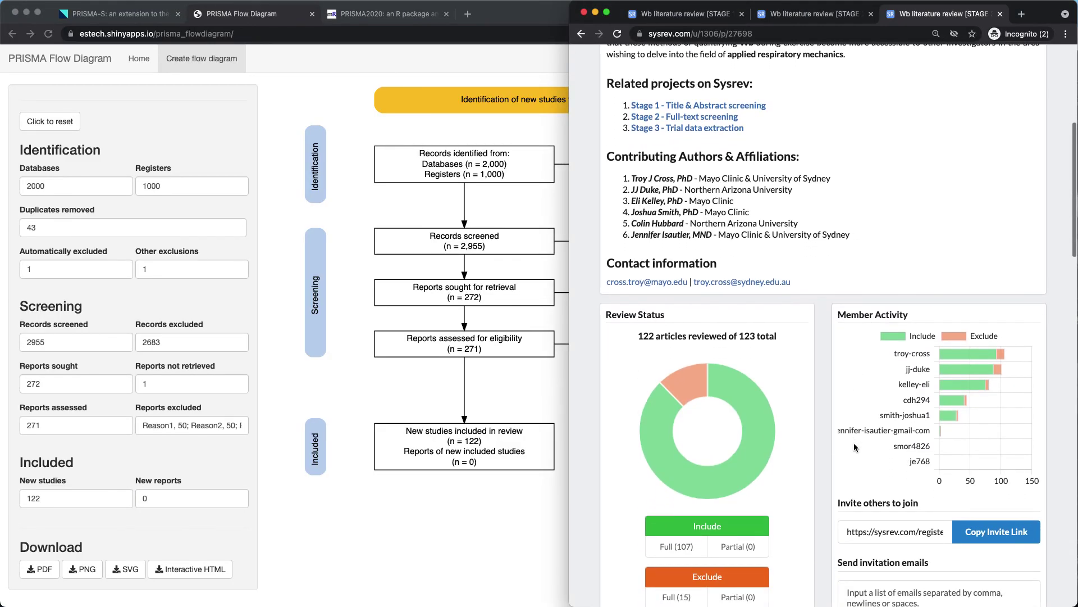